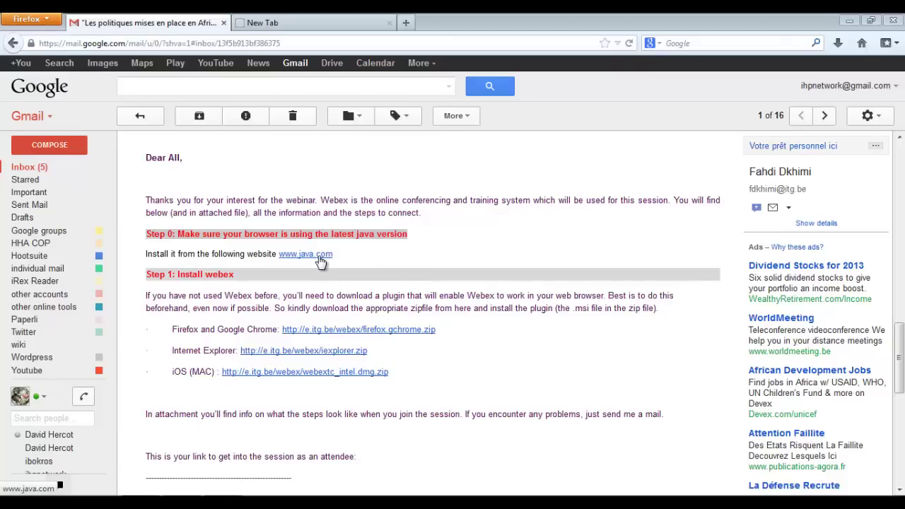
left_click(320, 262)
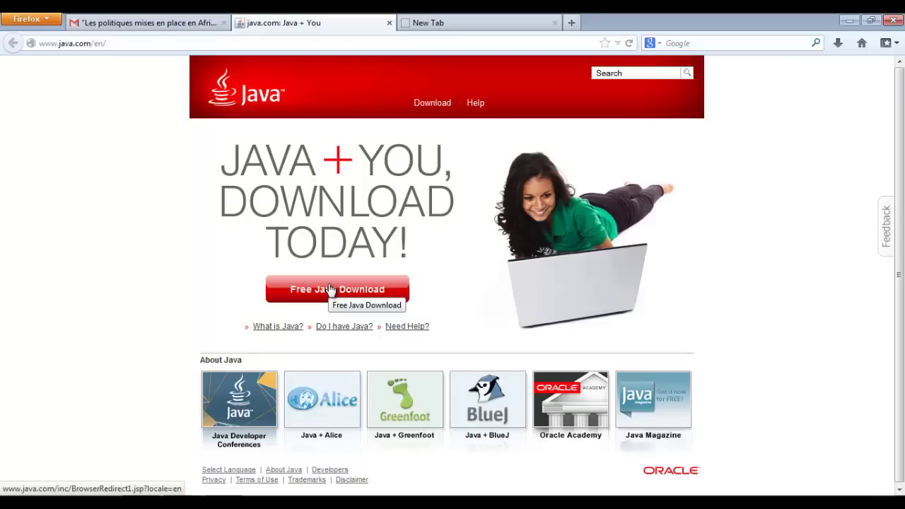
left_click(330, 289)
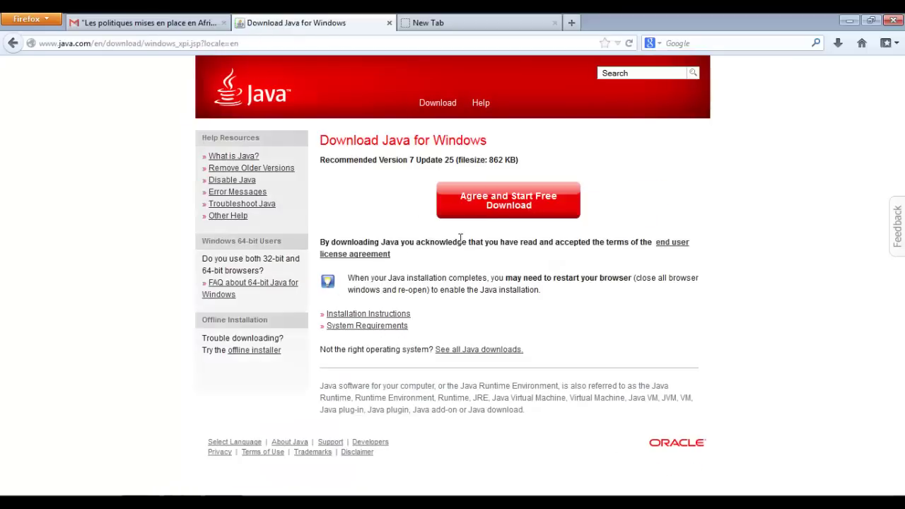
left_click(510, 213)
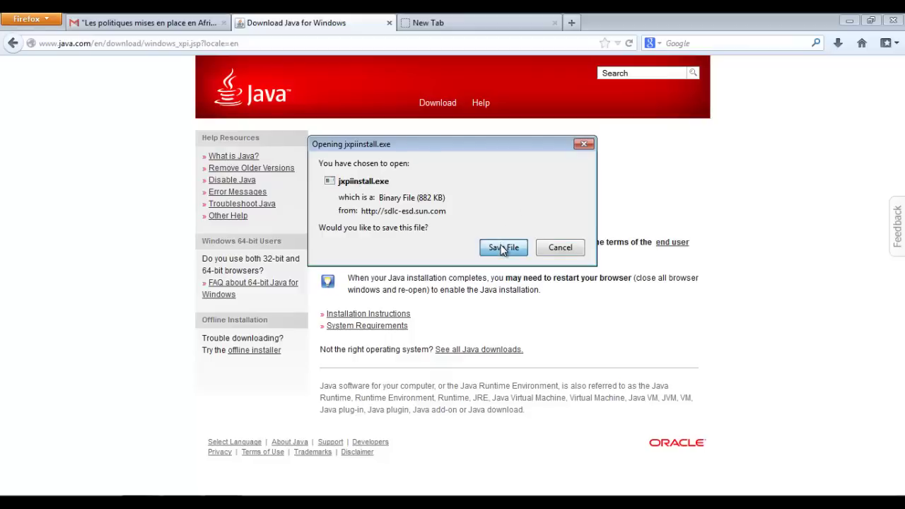
- Save jxpiinstall.exe, run it from recent downloads, approve UAC, and begin the Java installation
left_click(503, 249)
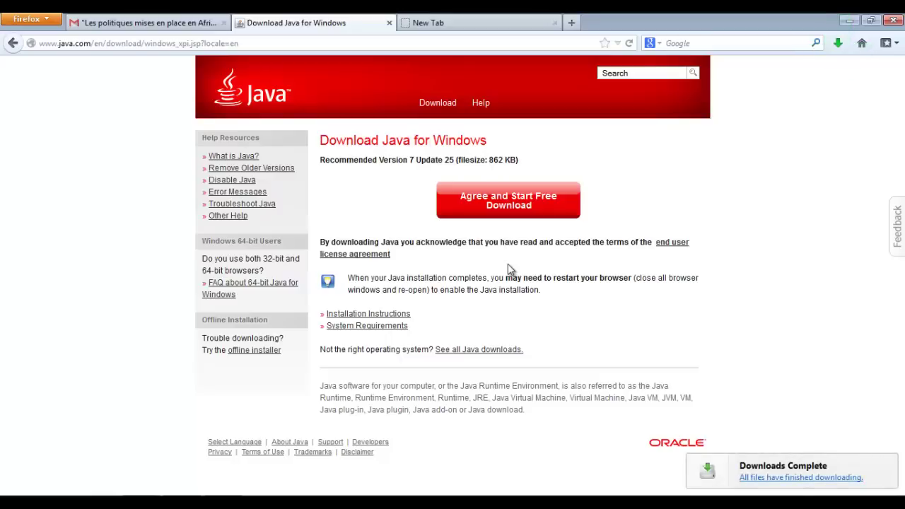
left_click(838, 43)
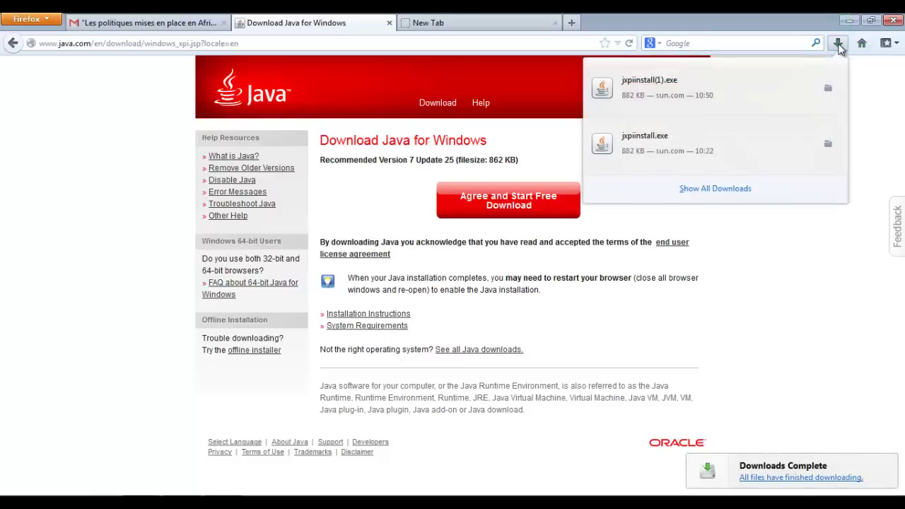
left_click(715, 93)
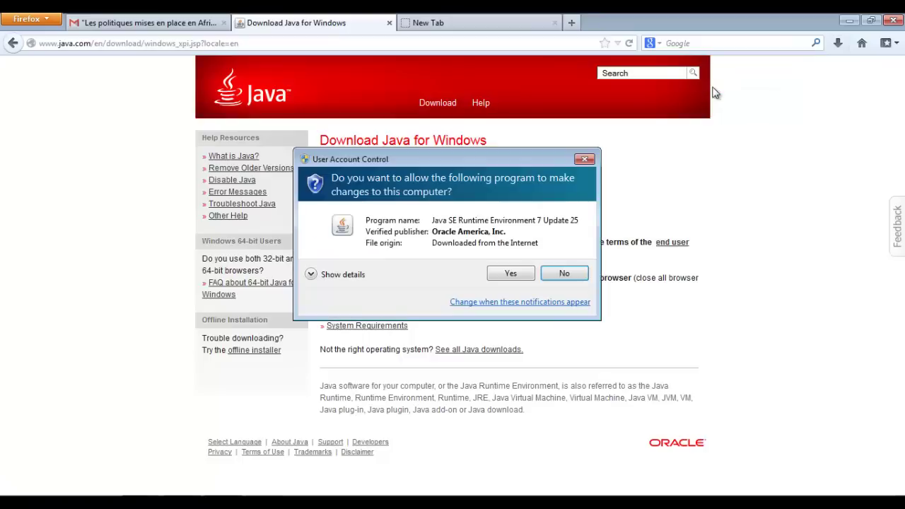
left_click(506, 276)
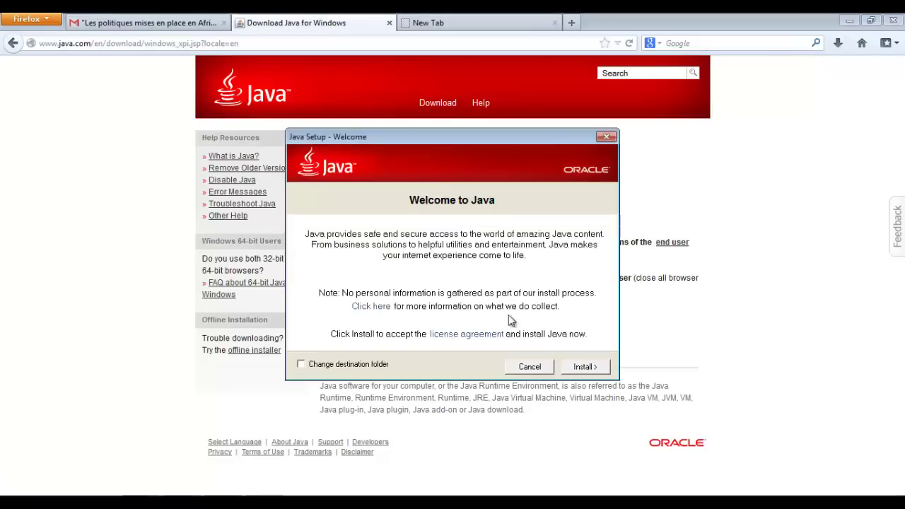
left_click(582, 367)
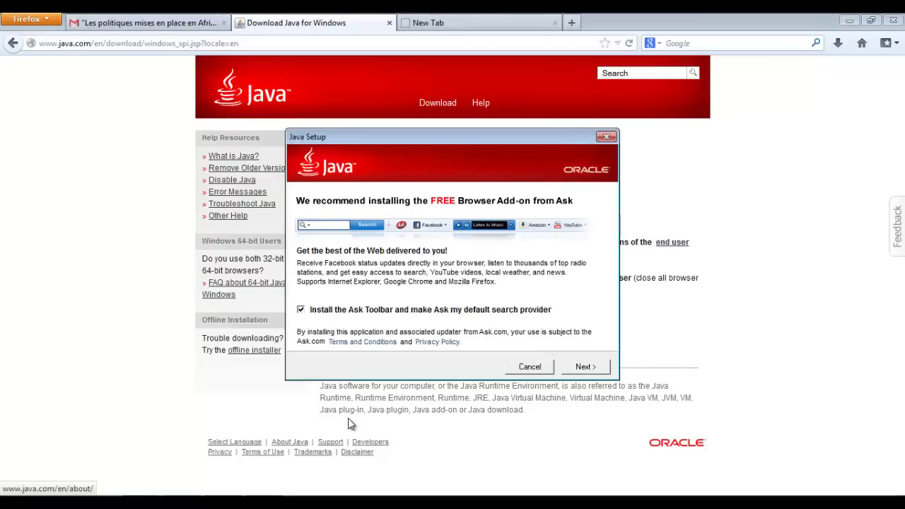
- Uncheck the Ask Toolbar offer and continue until Java installs successfully
left_click(301, 311)
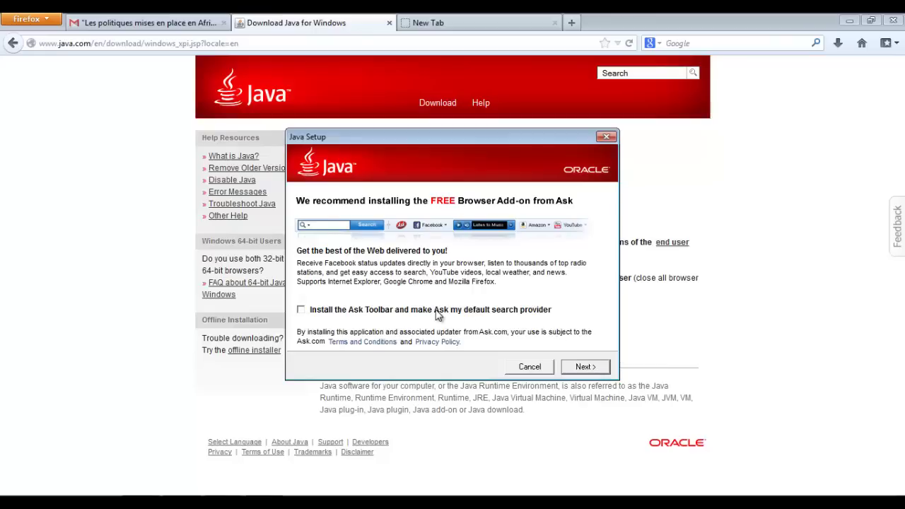
left_click(583, 366)
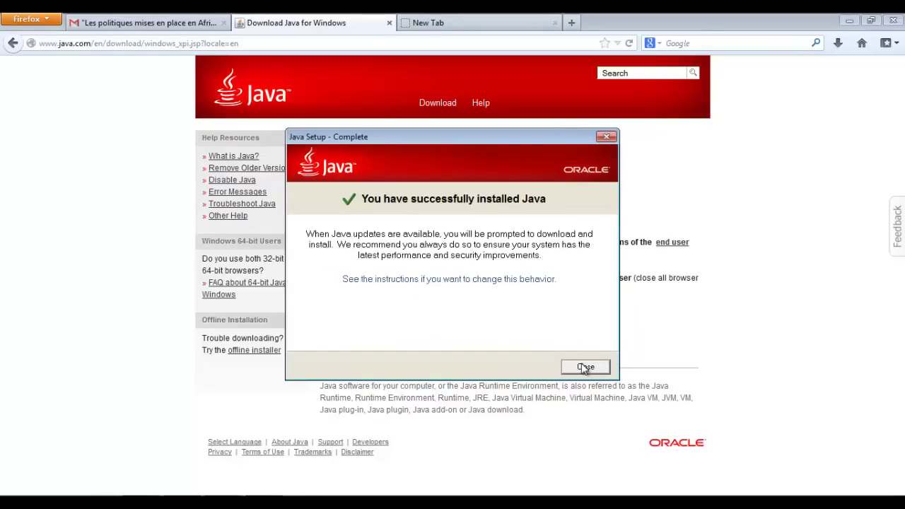
- Close the completed Java Setup and the Verify Java Version tab
left_click(586, 368)
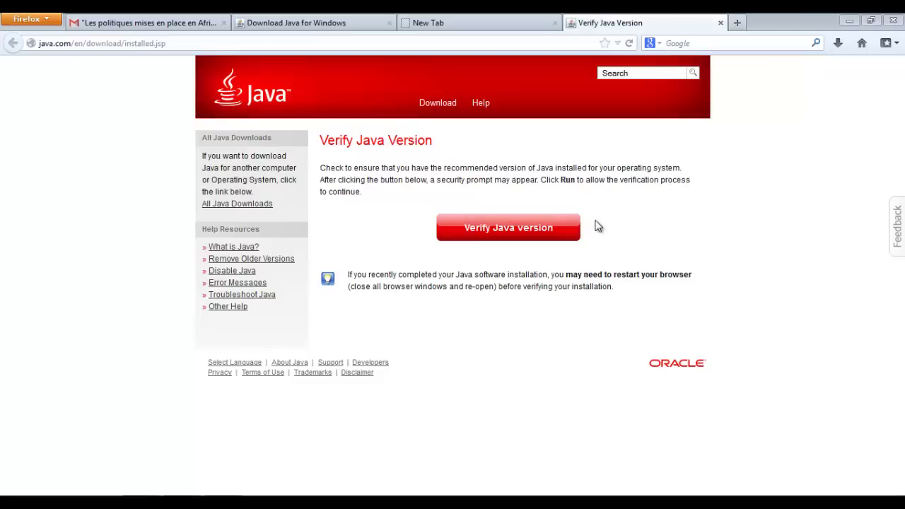
left_click(721, 25)
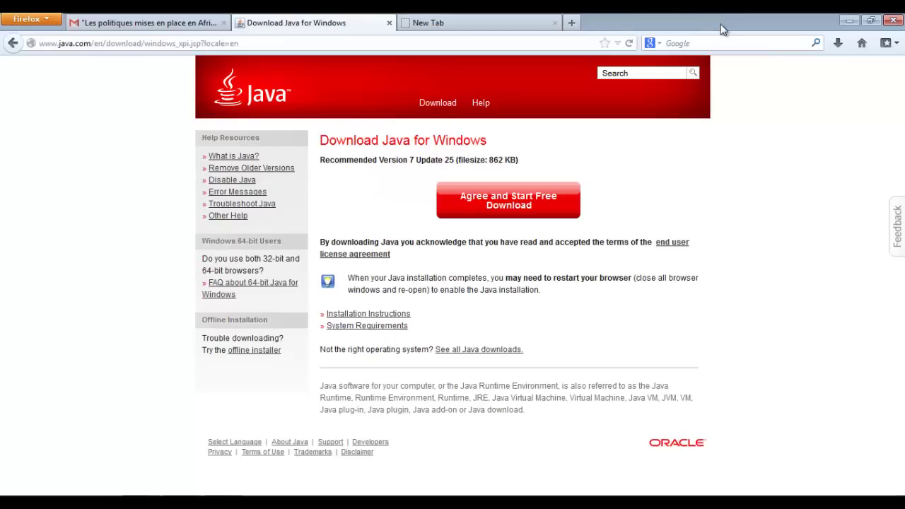
- Switch back to the Gmail tab showing the webinar's WebEx plugin download links
left_click(120, 21)
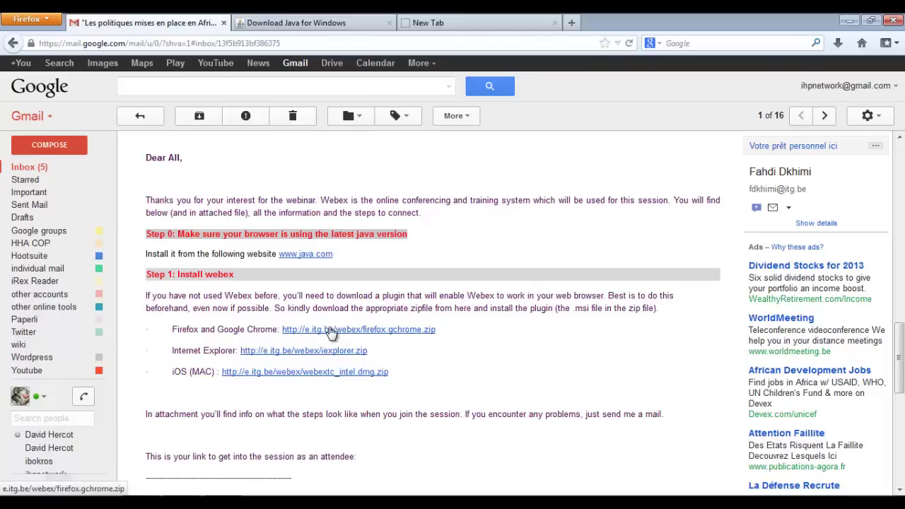
- Download firefox.gchrome.zip from the email link and open it in WinZip
left_click(330, 329)
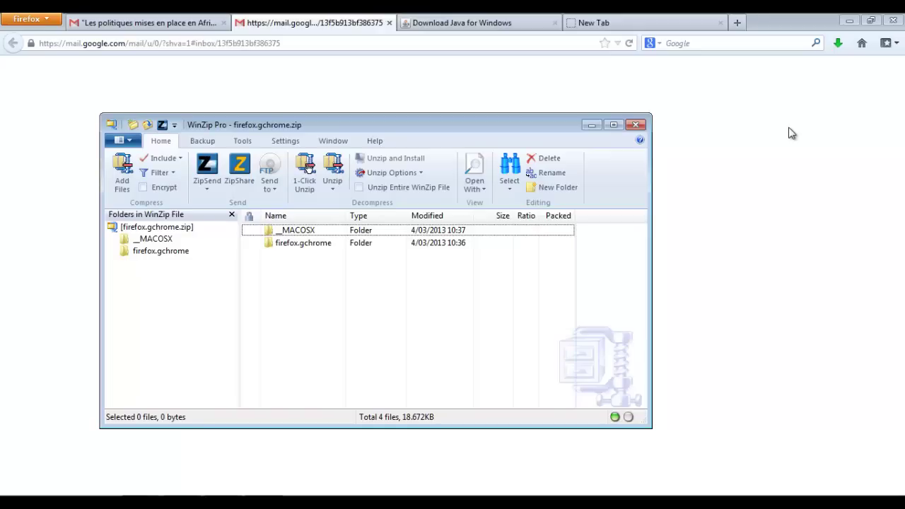
- Open the firefox.gchrome folder in the zip and launch attcns.msi
left_click(285, 248)
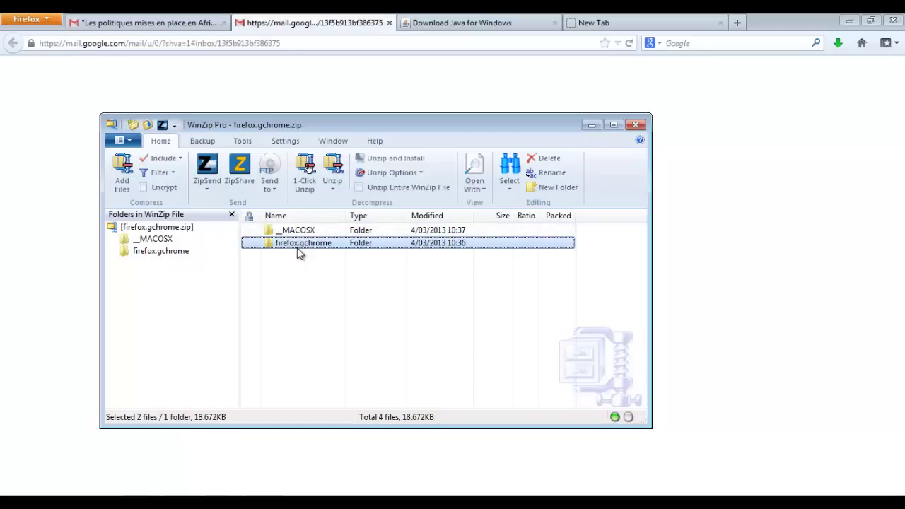
double_click(298, 247)
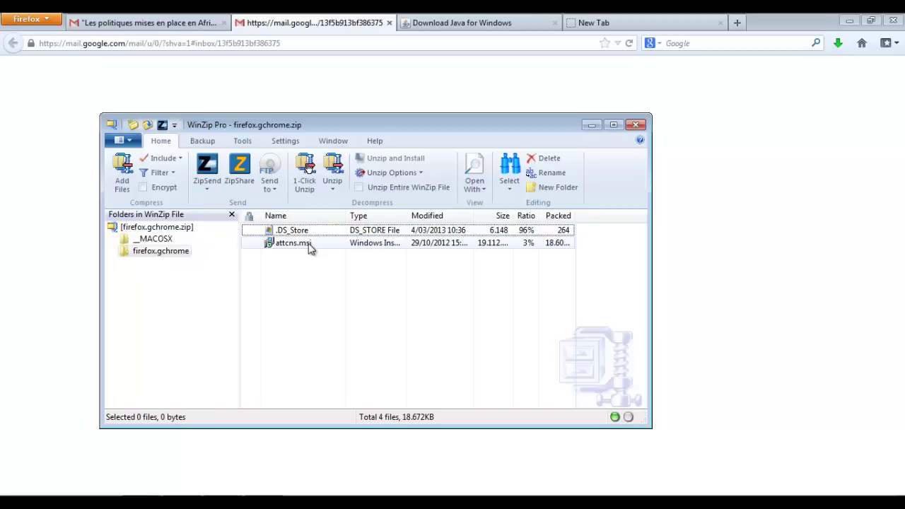
double_click(308, 244)
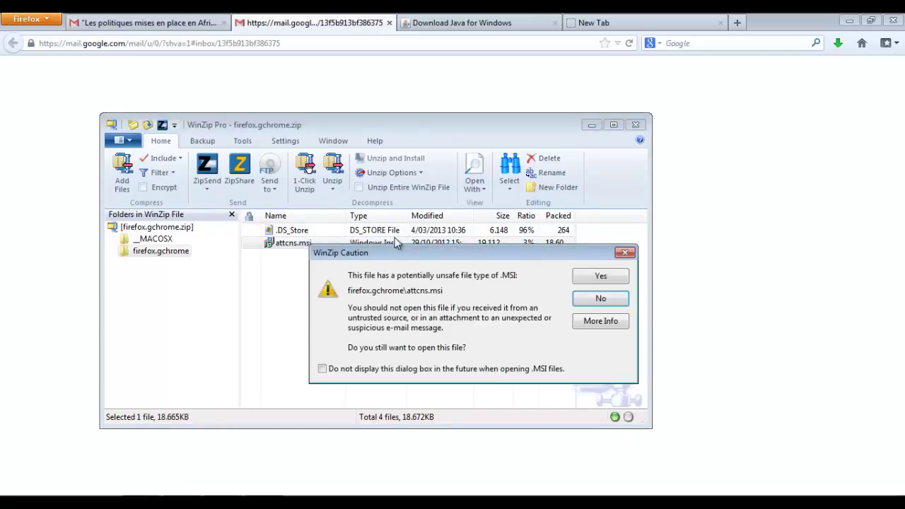
- Open attcns.msi anyway, accept the licence, install with Complete setup, and approve both UAC prompts
left_click(598, 276)
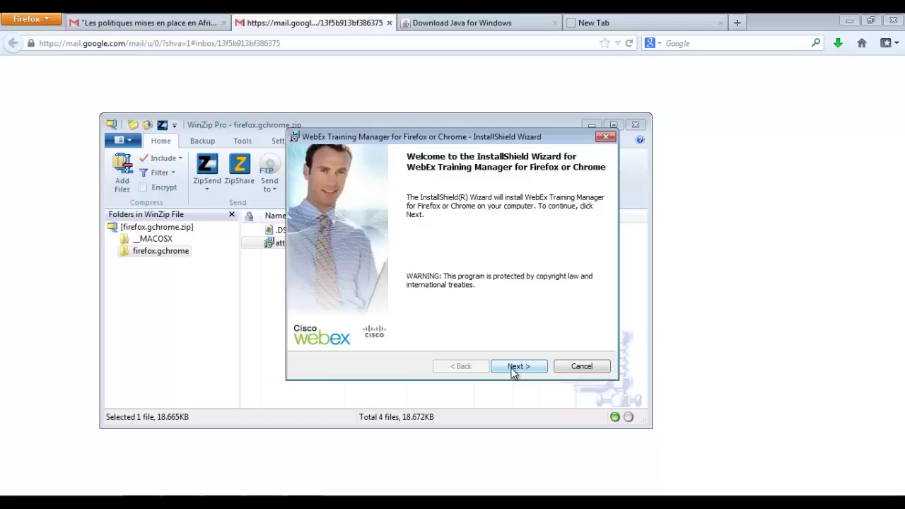
left_click(512, 367)
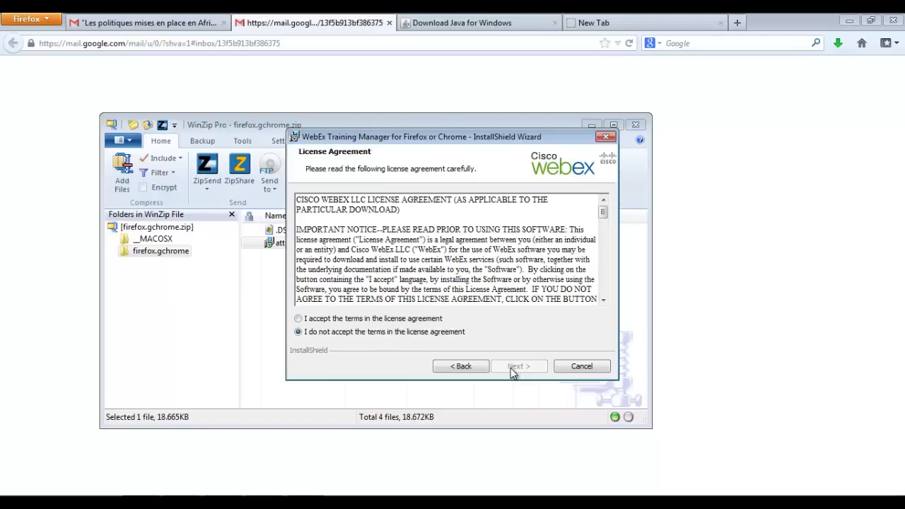
left_click(298, 318)
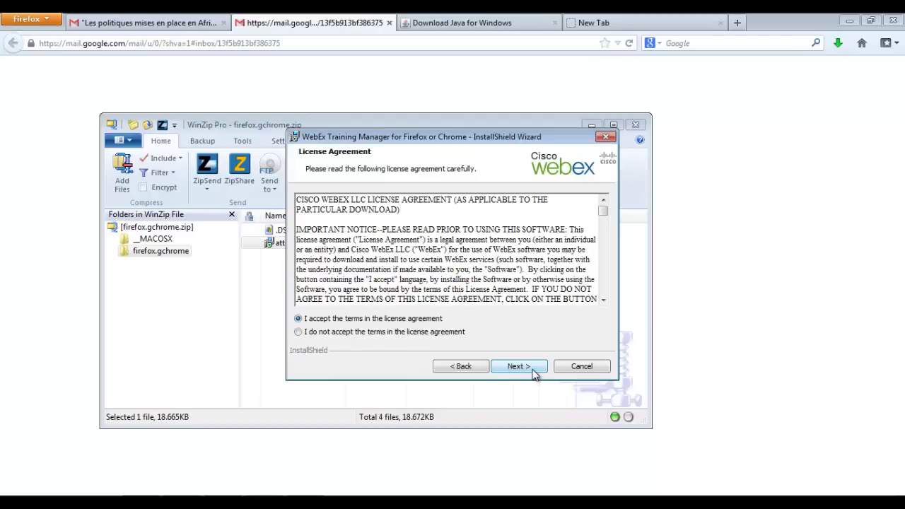
left_click(536, 373)
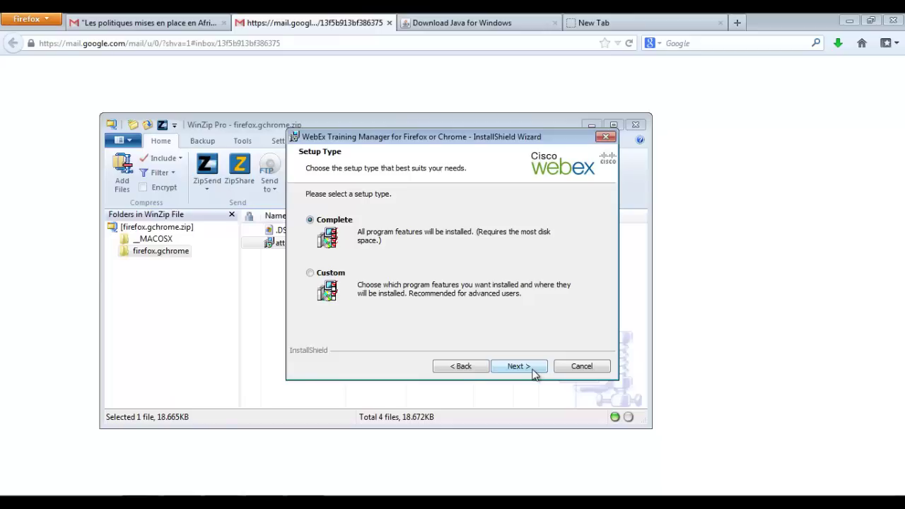
left_click(539, 373)
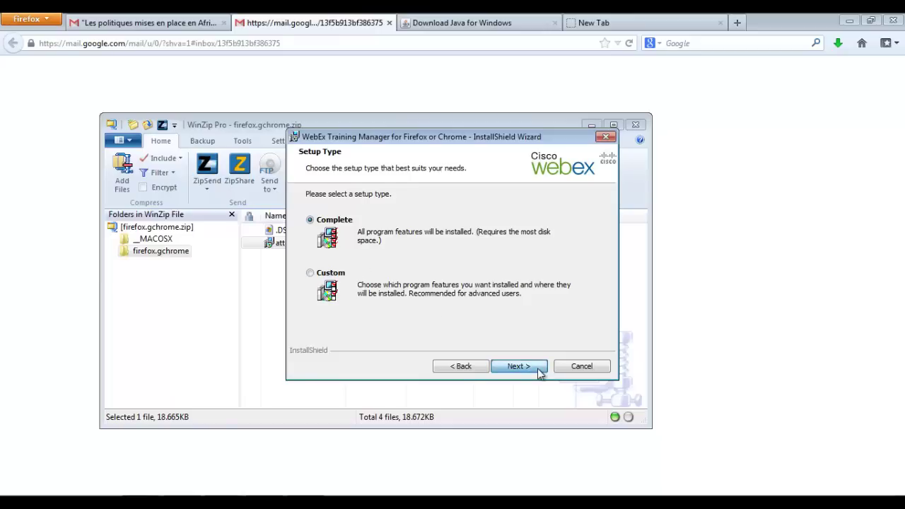
left_click(540, 372)
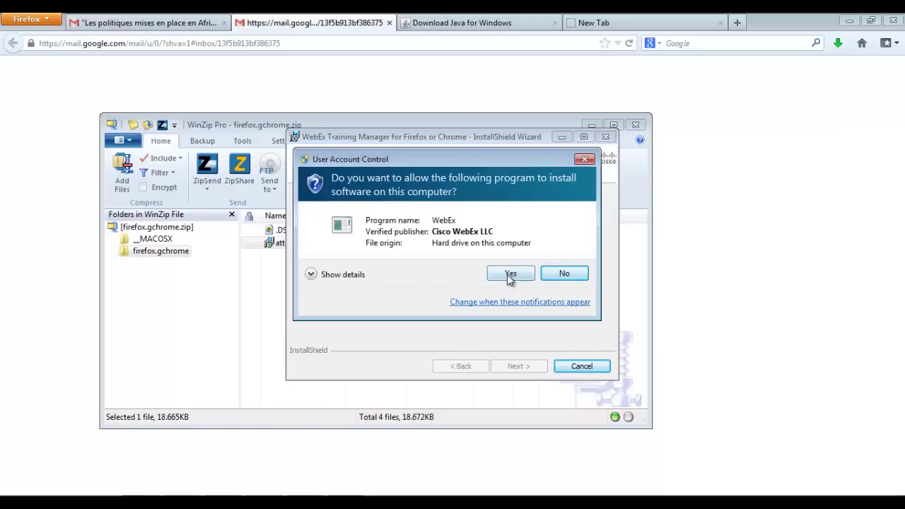
left_click(509, 275)
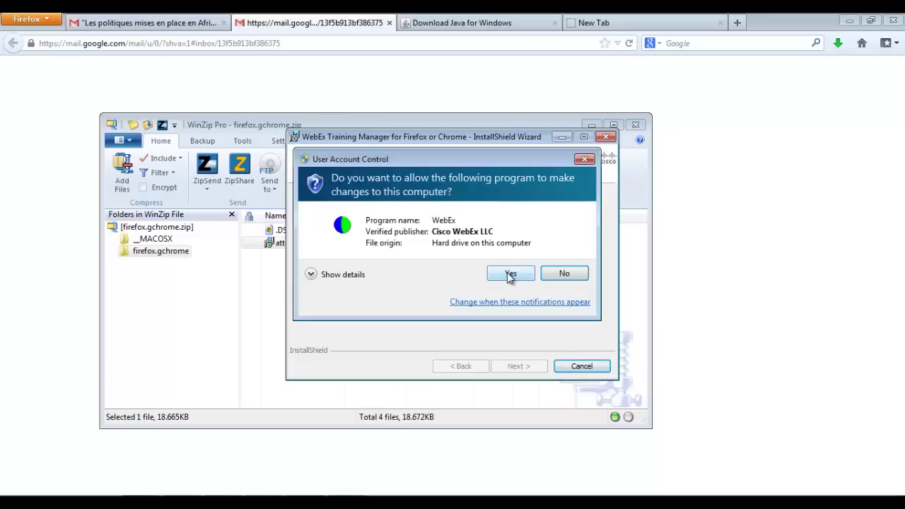
left_click(509, 275)
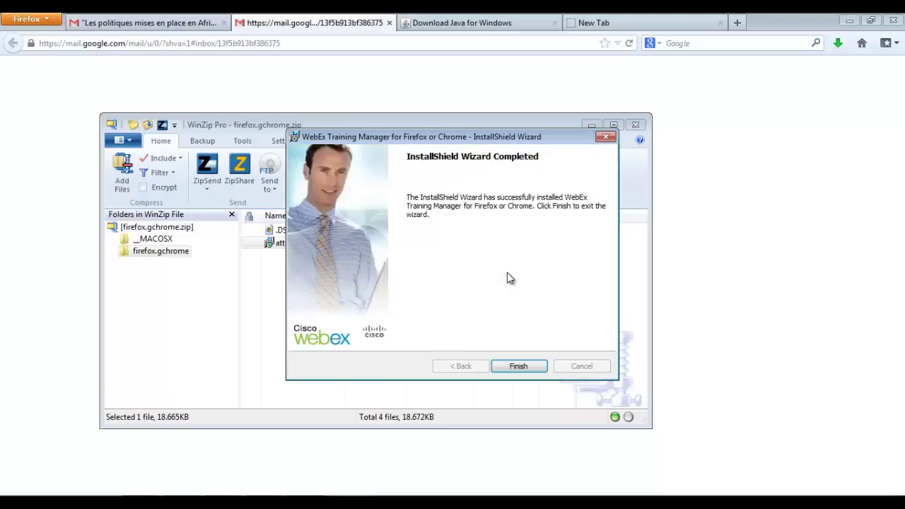
- Click Finish on the completed WebEx InstallShield Wizard
left_click(518, 366)
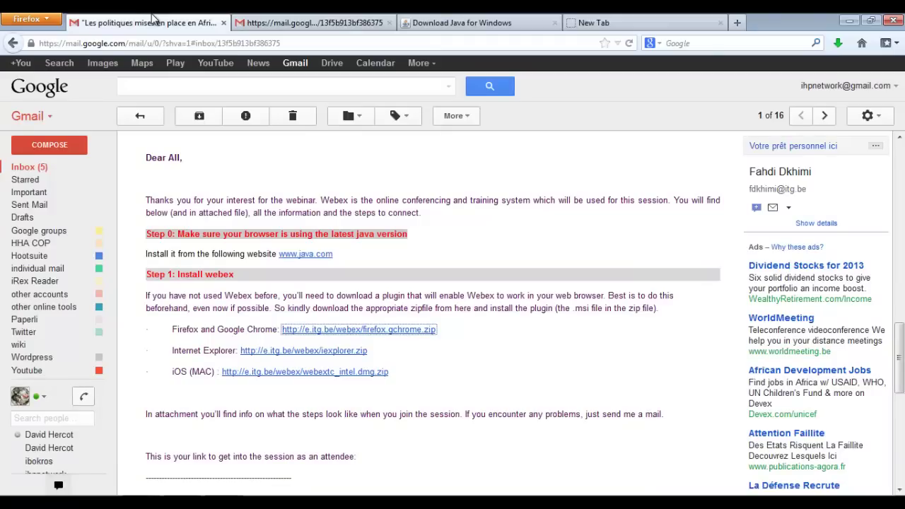
- Open the 'Invitation to training session' email from the Inbox and scroll down to its join link
left_click(32, 167)
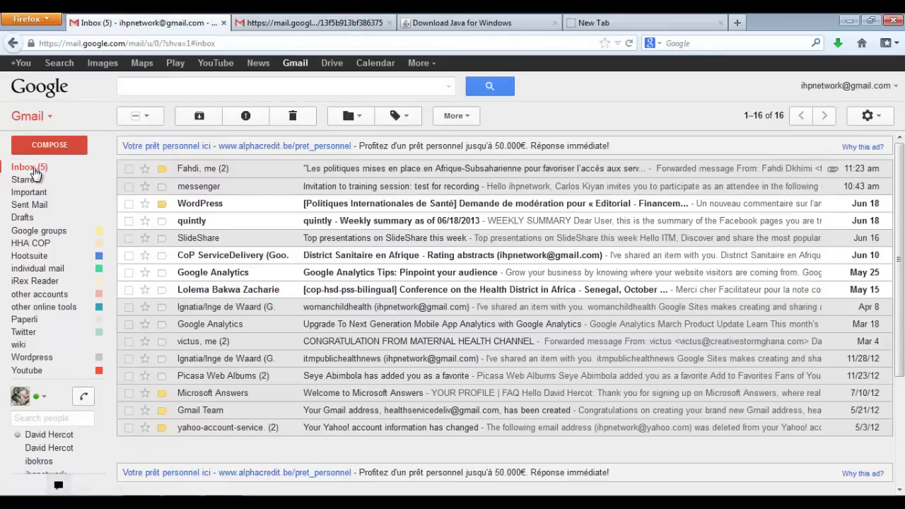
left_click(208, 191)
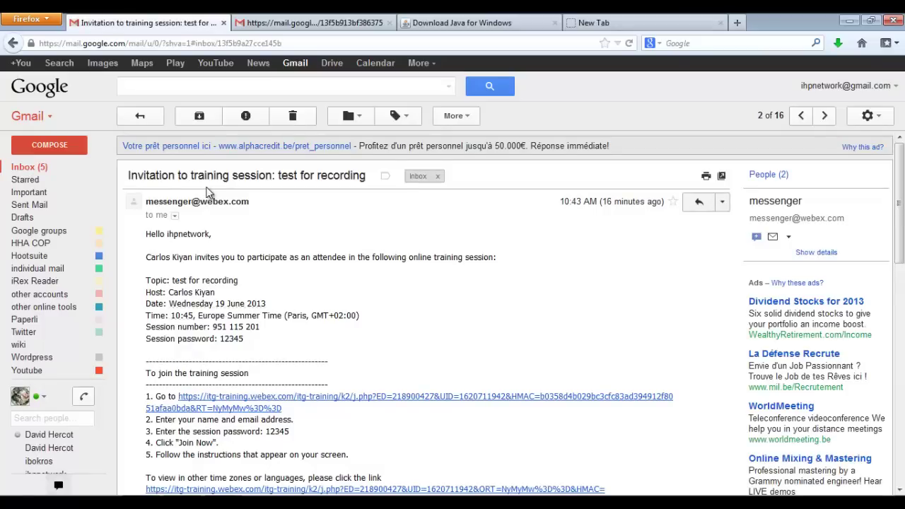
scroll(299, 241, "down", 3)
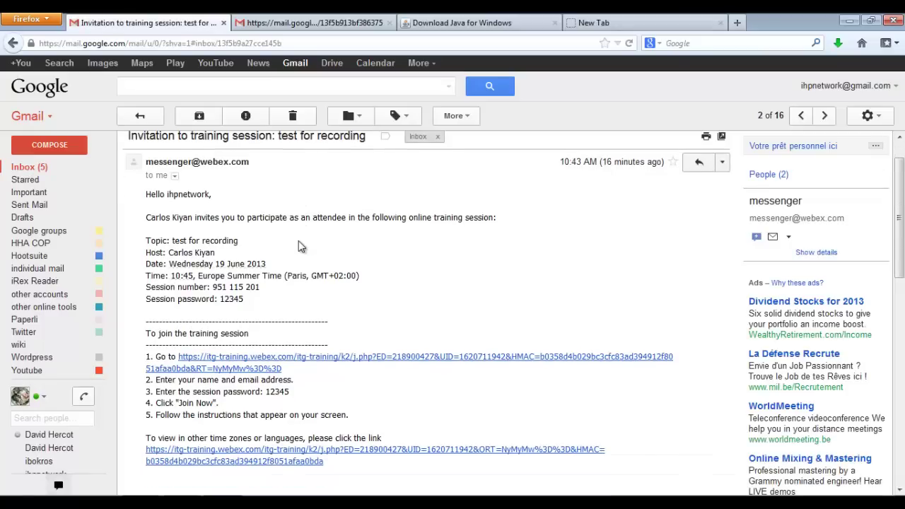
scroll(299, 242, "down", 2)
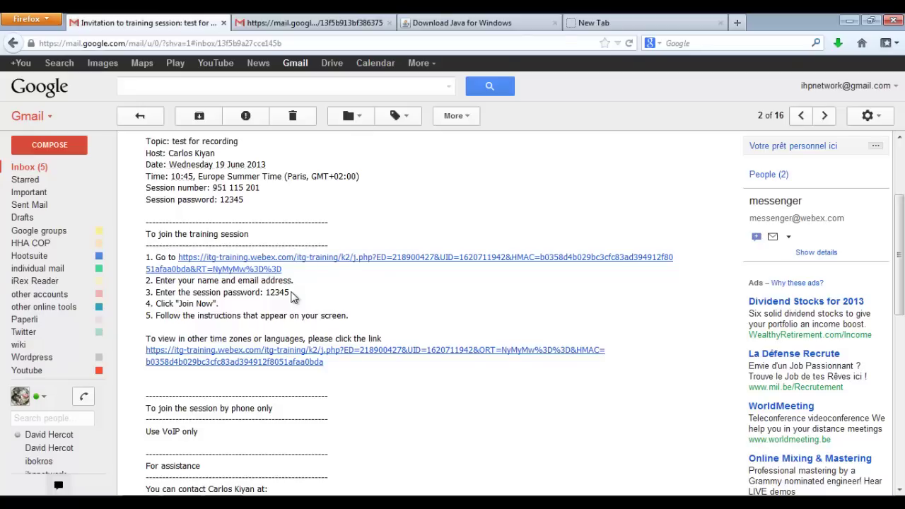
- Open the 'test for recording' join link and enter the attendee's name
left_click(256, 270)
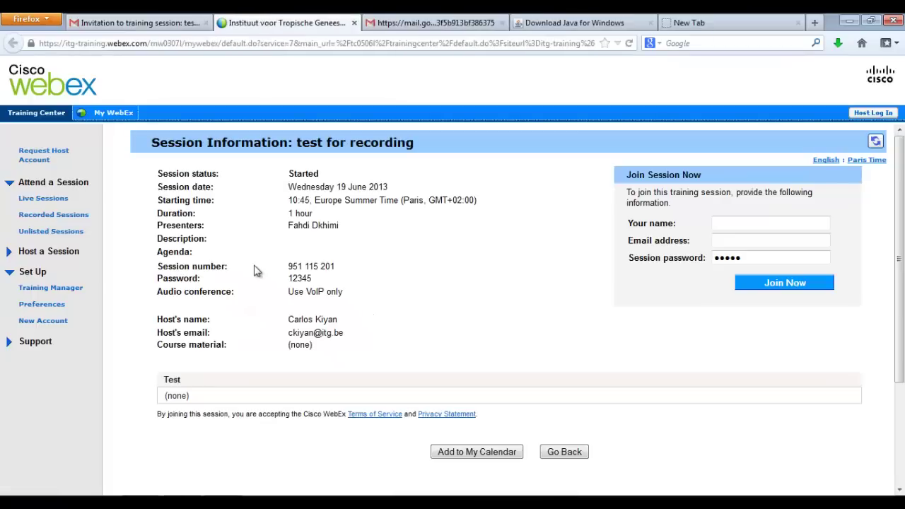
left_click(751, 224)
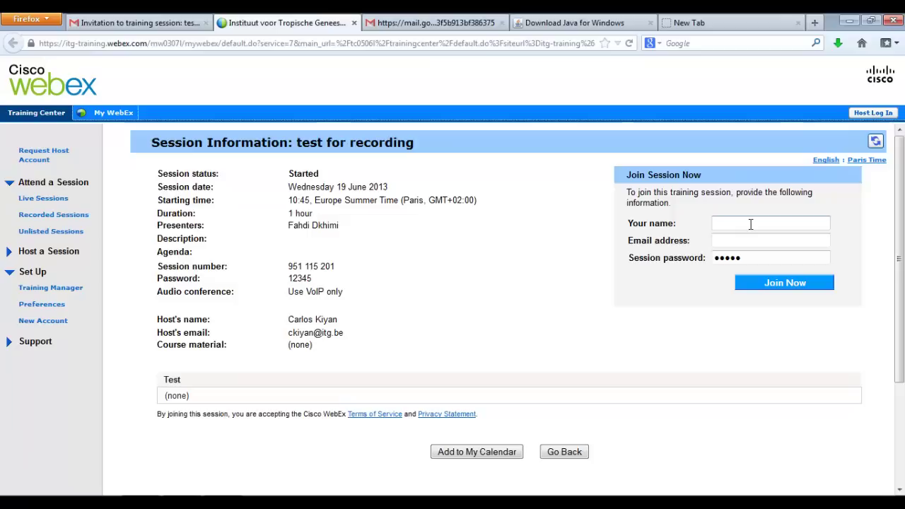
type("Fahd")
key("Down")
key("Return")
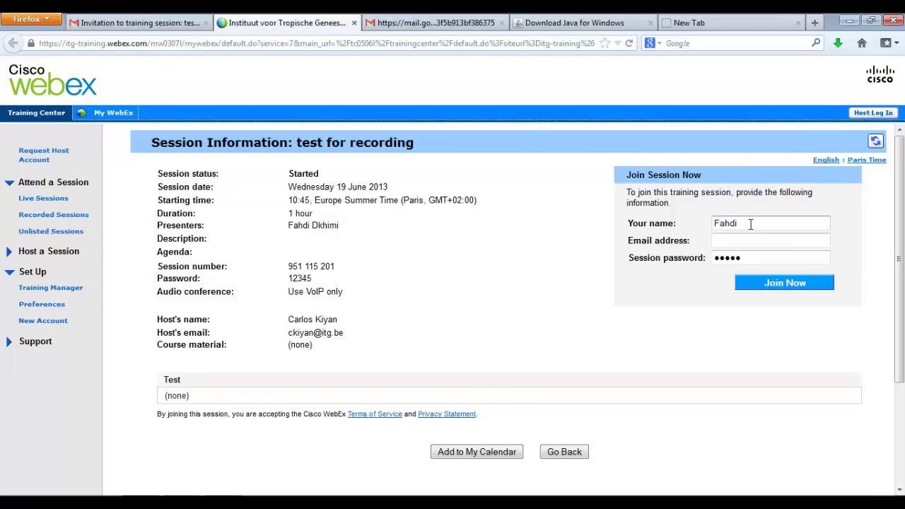
- Pick the attendee's e-mail address from autocomplete and replace the session password
key("Tab")
type("fd")
key("Down")
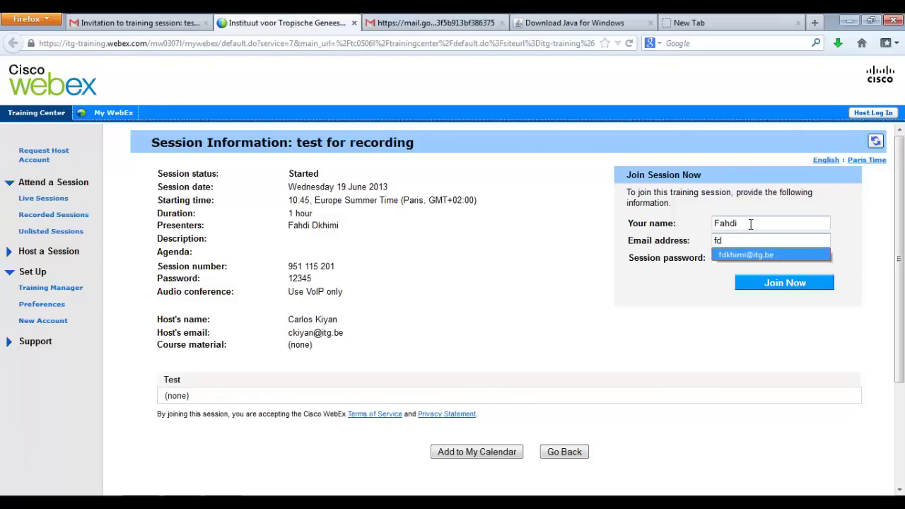
key("Return")
double_click(735, 257)
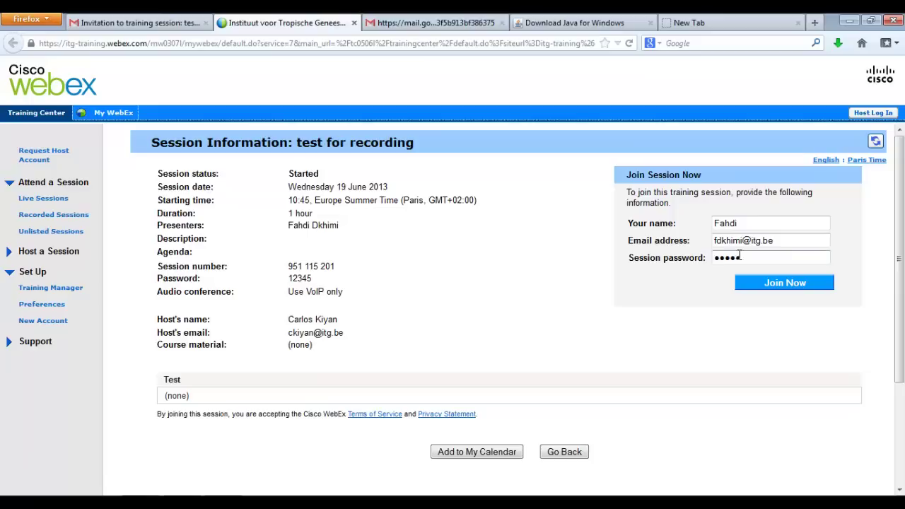
type("12345")
- Submit the join form, accept the Java security risk, and run the WebEx app
left_click(755, 283)
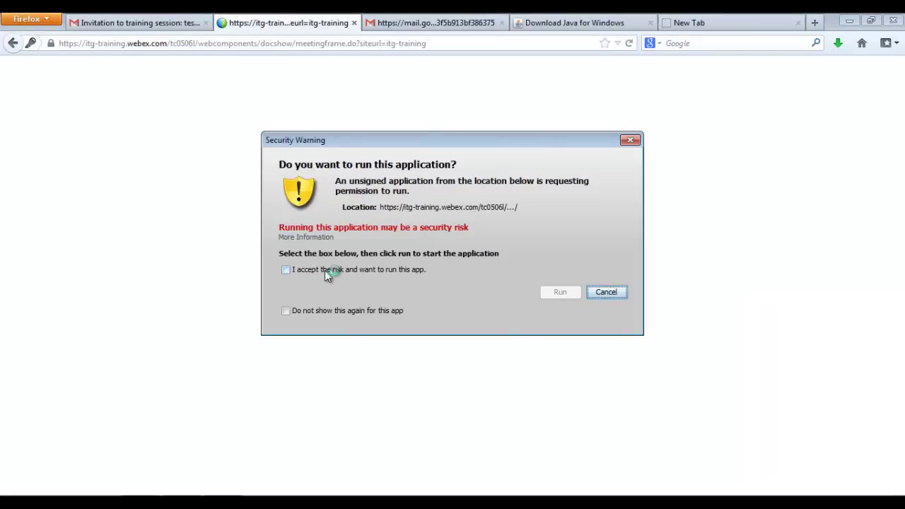
left_click(287, 272)
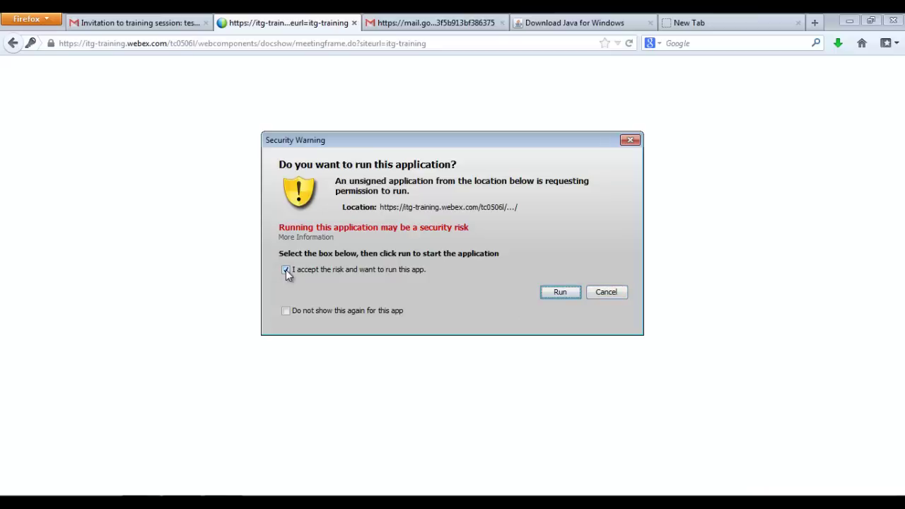
left_click(560, 292)
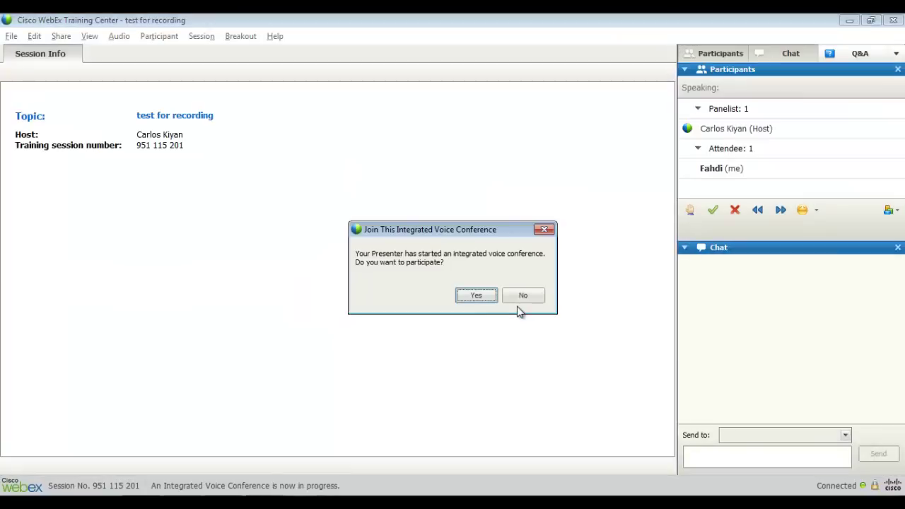
- Accept the offer to join the session's integrated voice conference
left_click(481, 296)
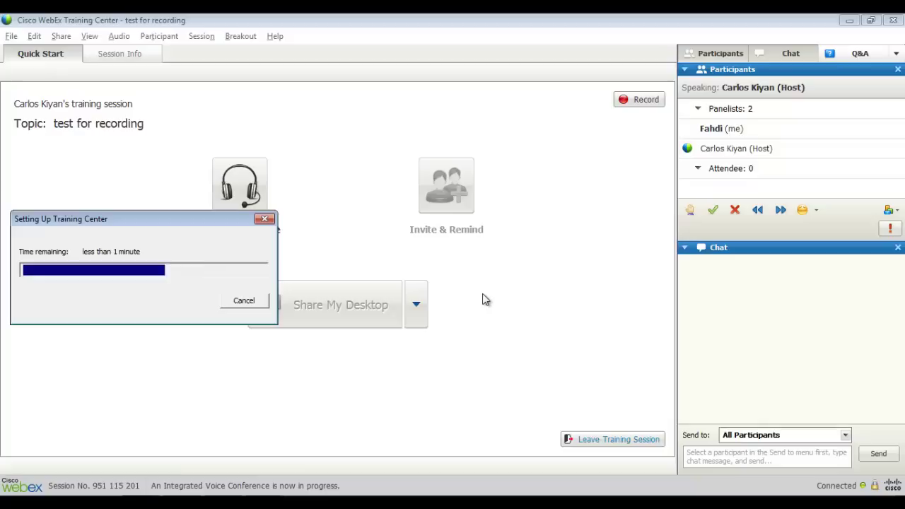